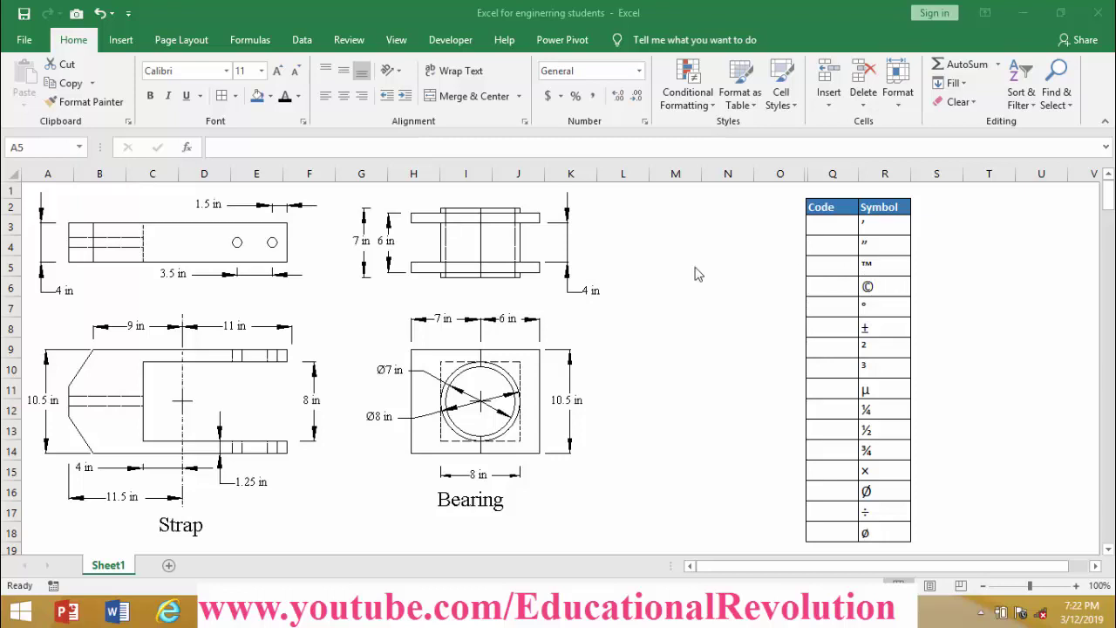
Open the Symbol character picker, close it without inserting anything, and select cell T5
left_click(130, 39)
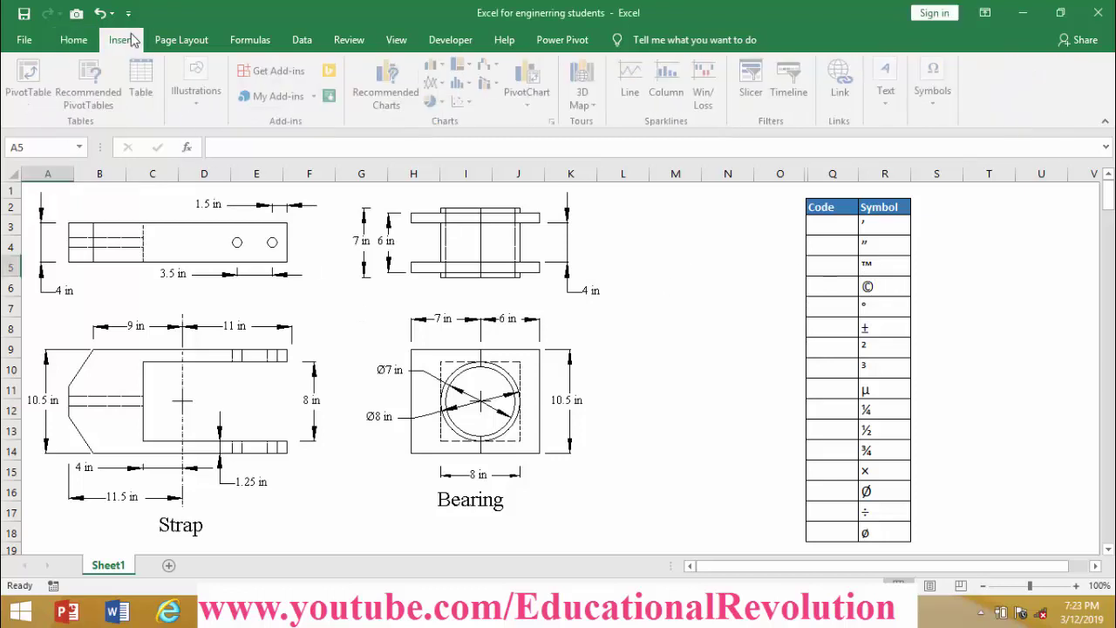
left_click(939, 113)
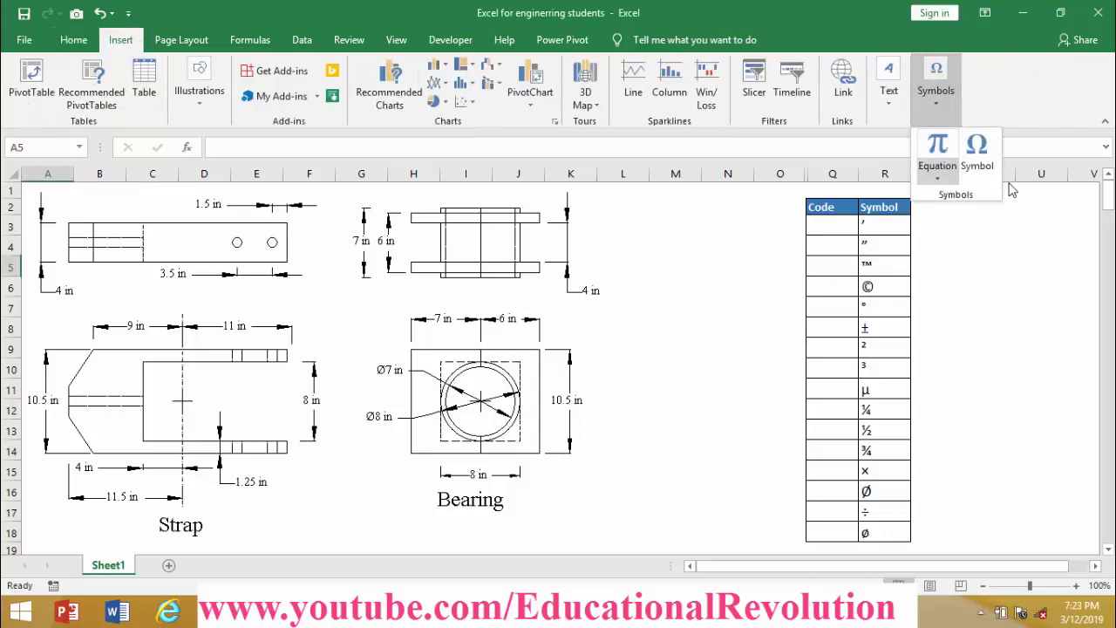
left_click(976, 152)
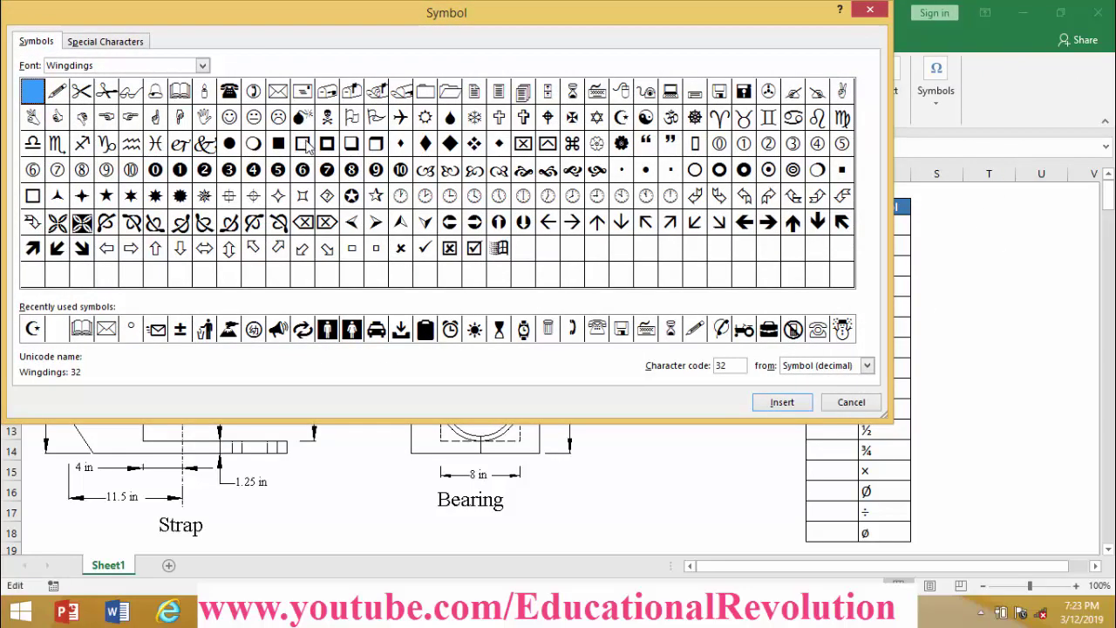
left_click(876, 15)
left_click(962, 266)
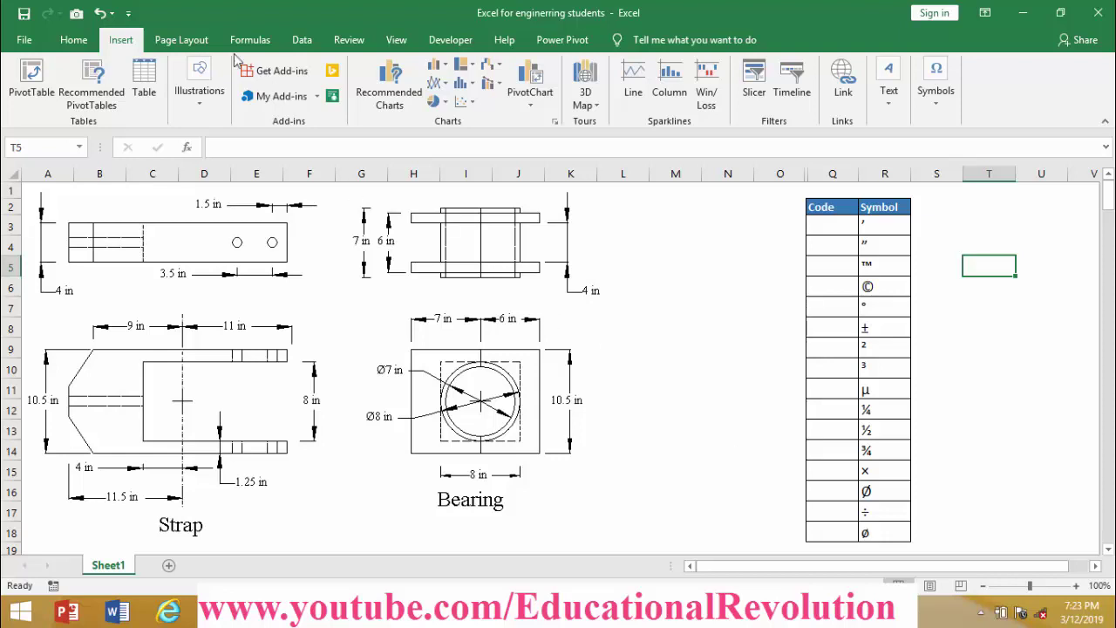
Draw a rectangle shape from M3 down to about O11
left_click(186, 112)
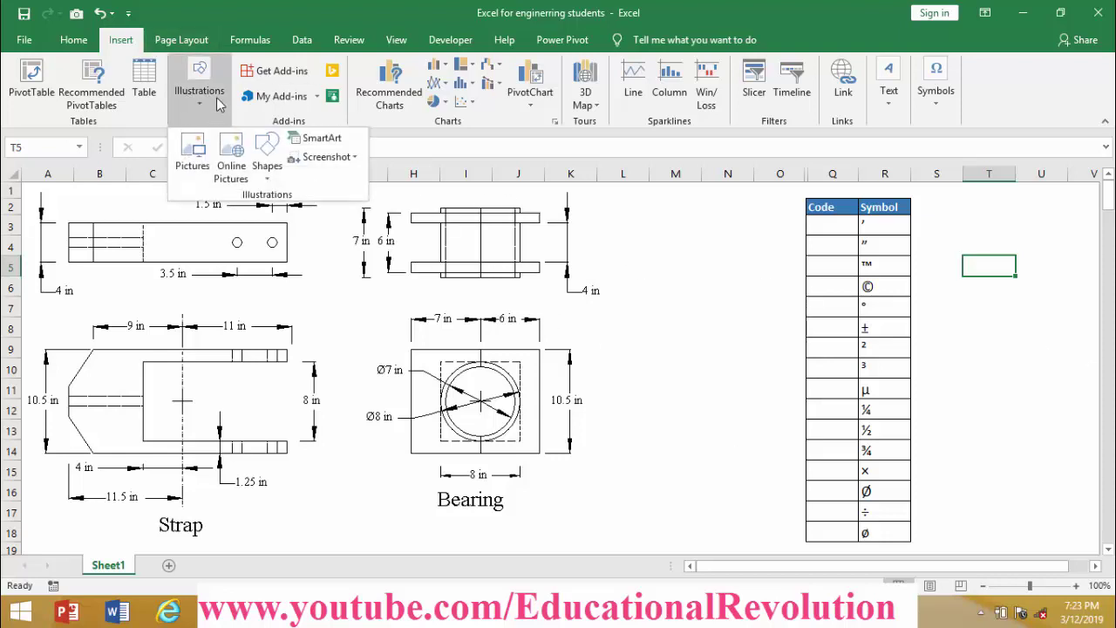
left_click(267, 183)
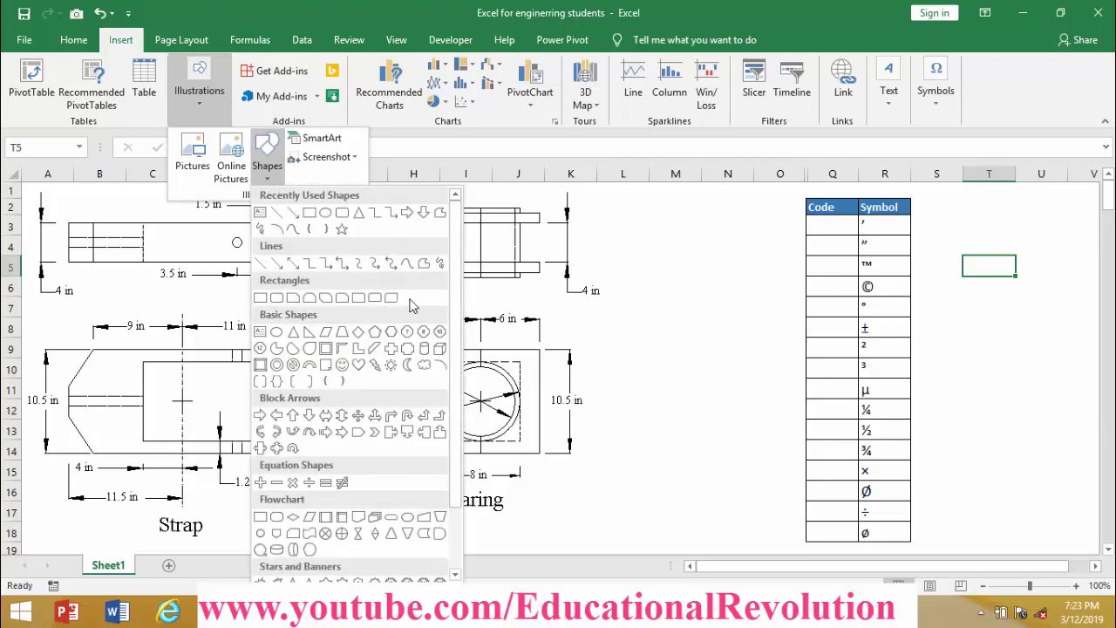
left_click(309, 212)
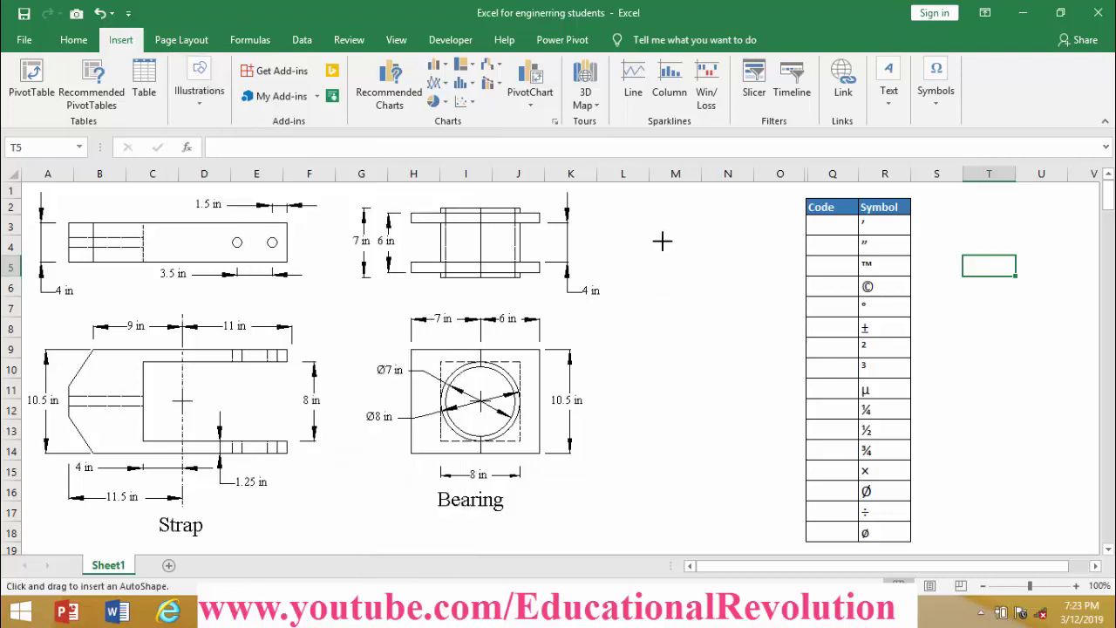
left_click_drag(662, 242, 768, 381)
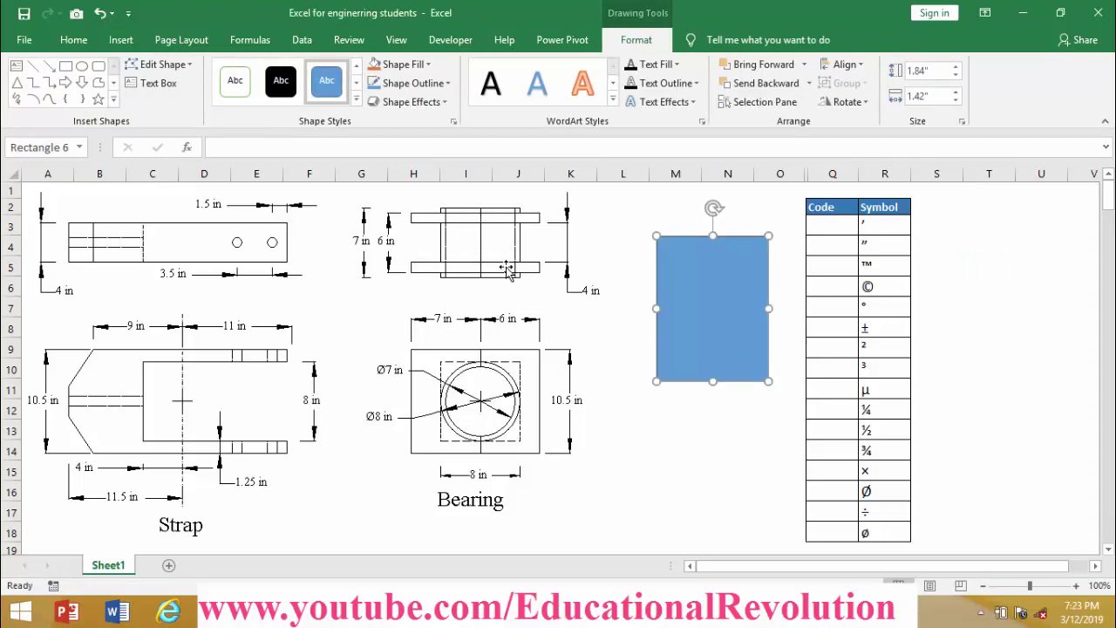
left_click(724, 464)
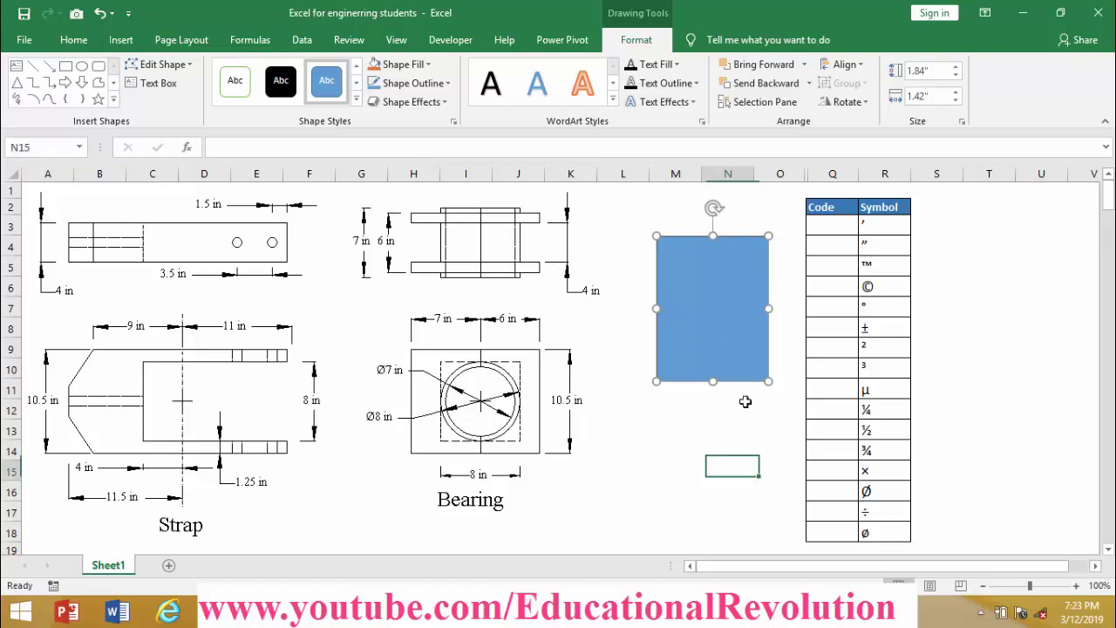
Set the rectangle's Shape Fill to No Fill
left_click(715, 294)
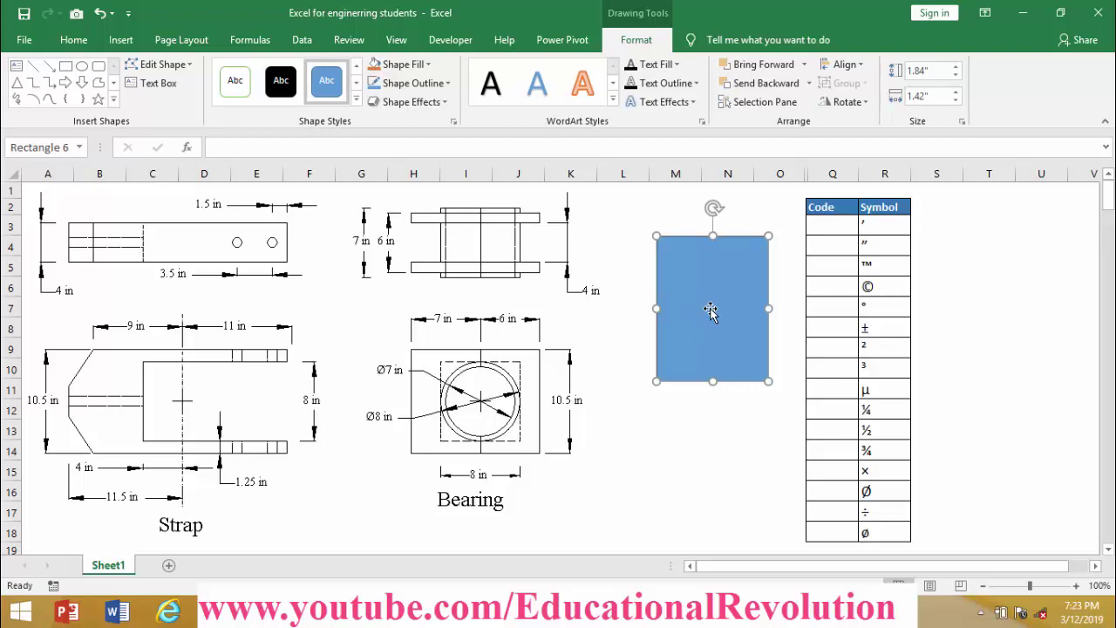
left_click(425, 67)
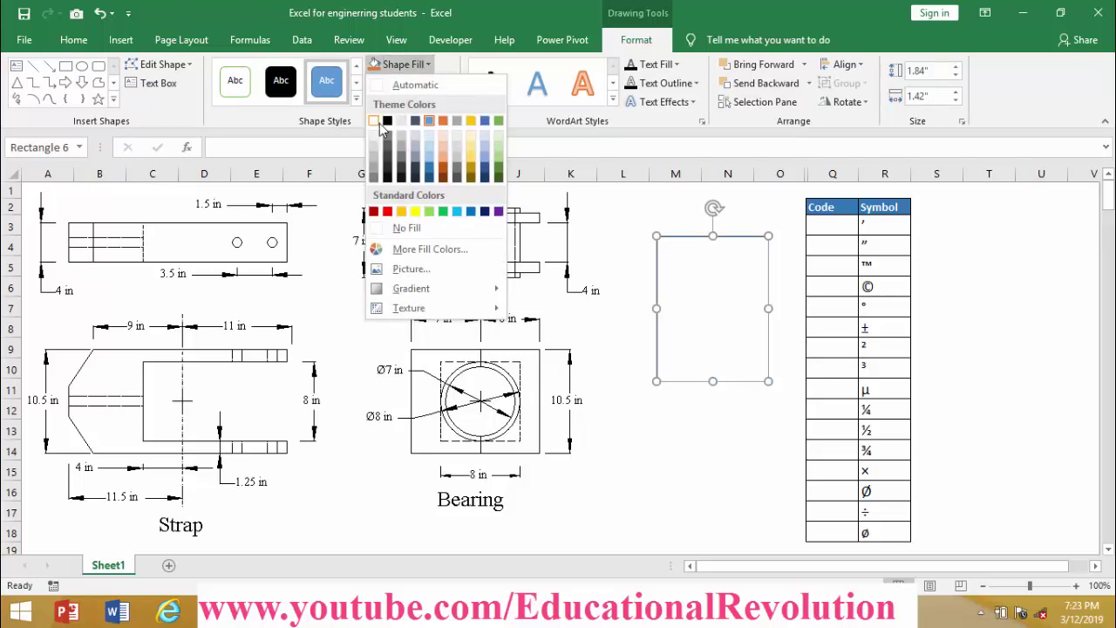
left_click(406, 228)
left_click(432, 67)
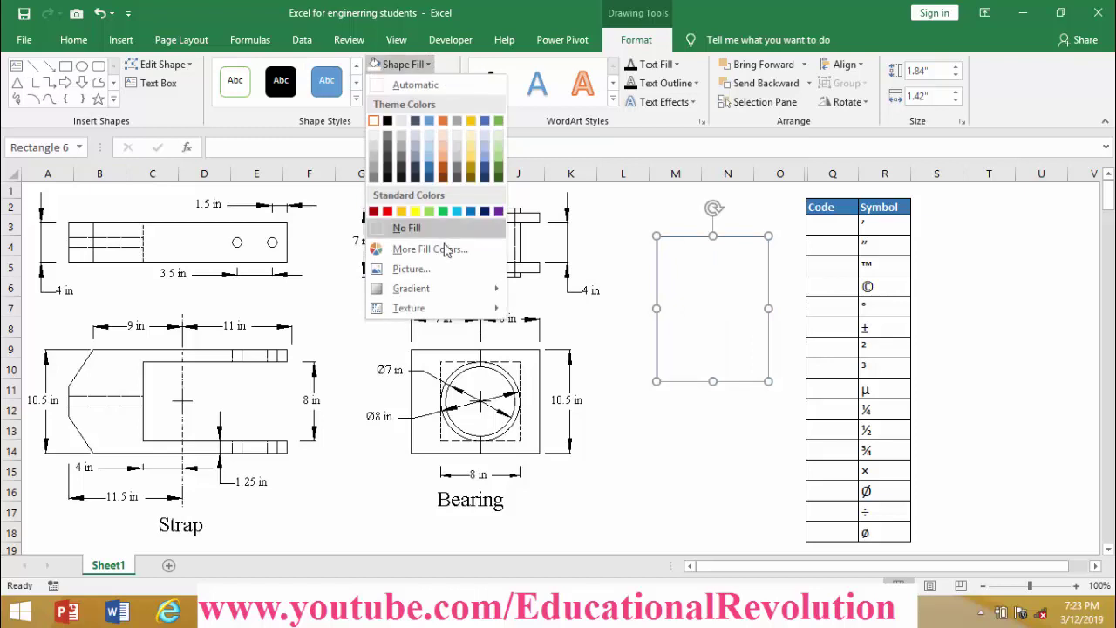
left_click(401, 226)
left_click(705, 425)
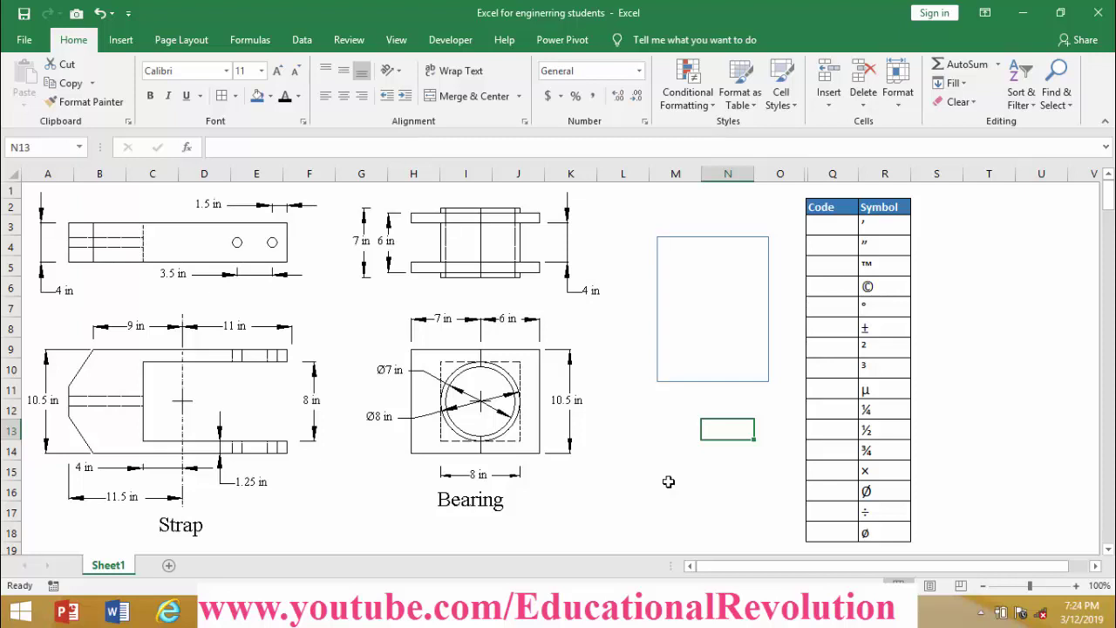
Give the rectangle a thin black Automatic outline
left_click(690, 381)
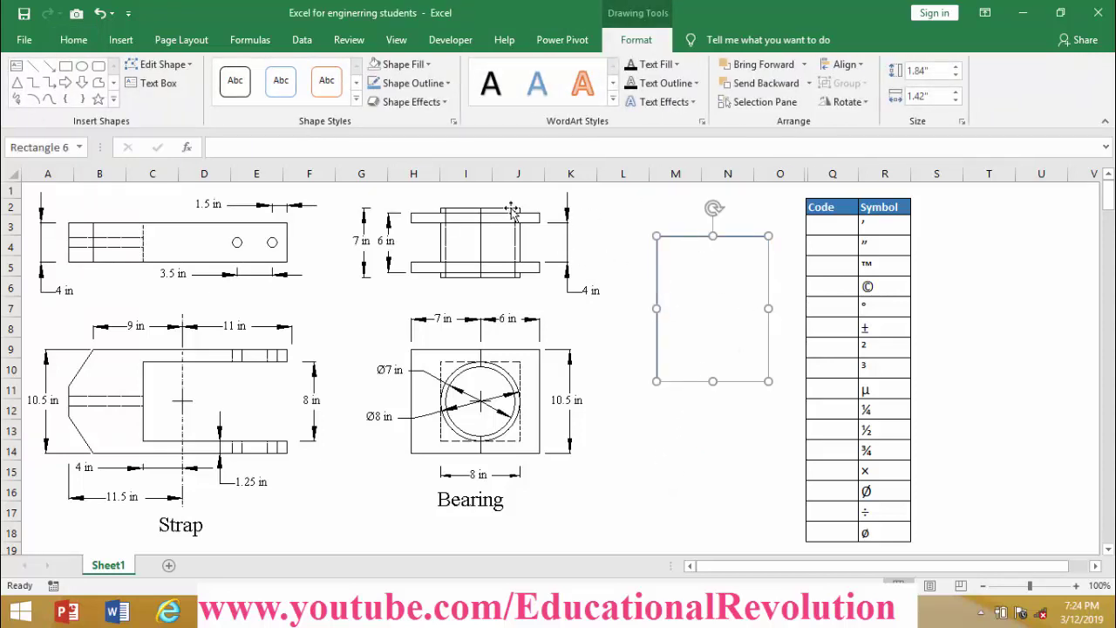
left_click(411, 83)
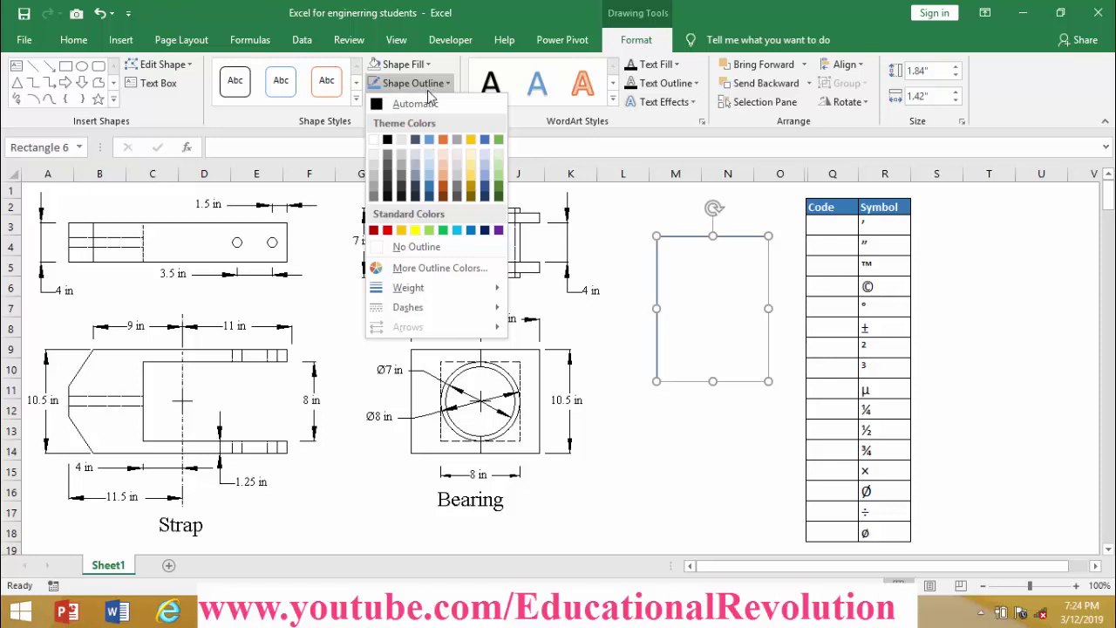
left_click(387, 107)
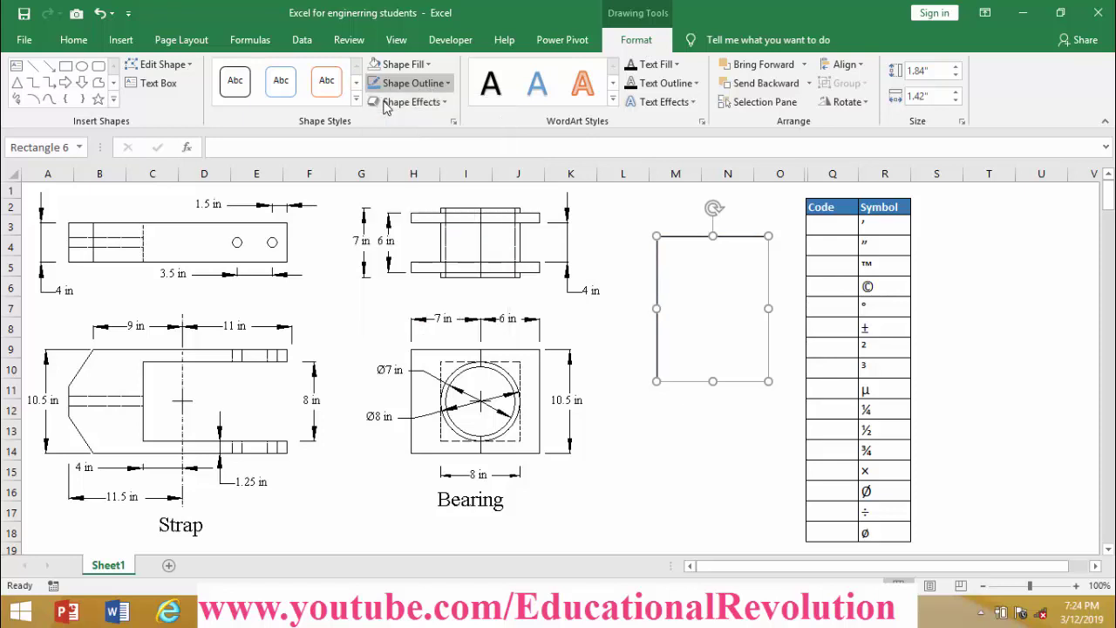
left_click(674, 429)
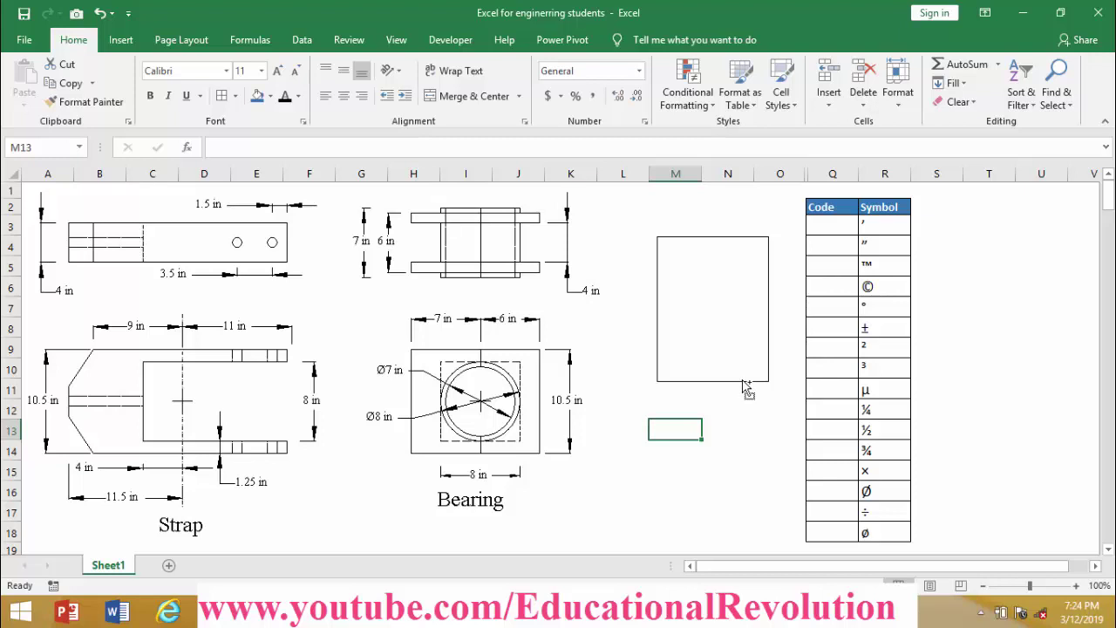
Copy the rectangle and reshape the copy into a thin wide bar crossing the box
left_click_drag(745, 388, 784, 440)
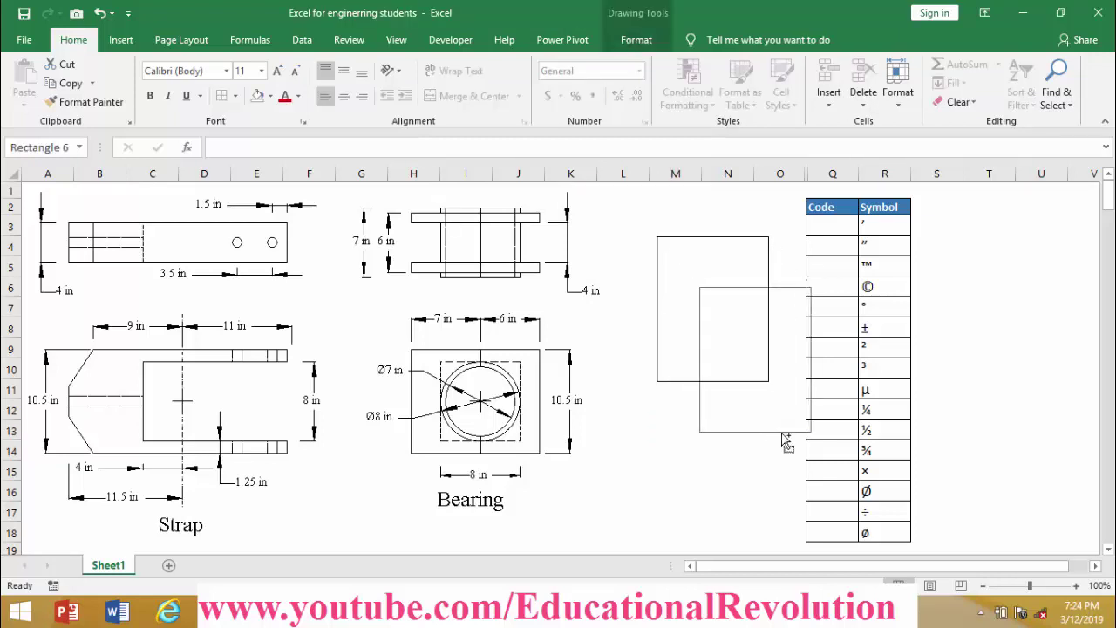
mouse_move(784, 440)
left_mouse_down()
mouse_move(920, 419)
mouse_move(788, 500)
mouse_move(702, 505)
mouse_move(684, 380)
mouse_move(807, 369)
left_mouse_up()
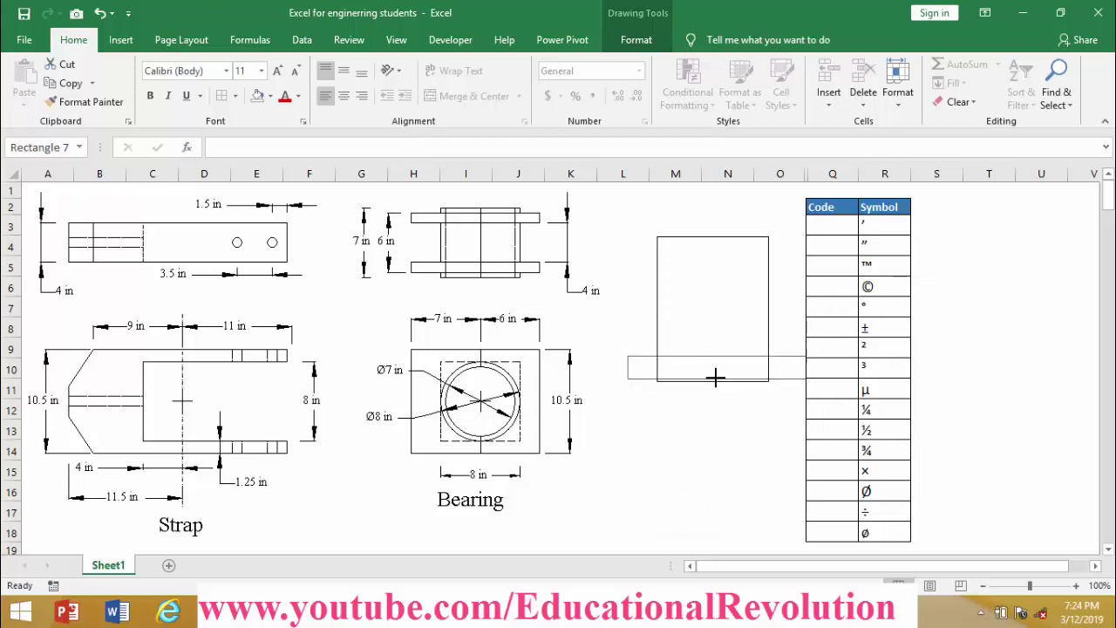
left_click_drag(715, 376, 723, 248)
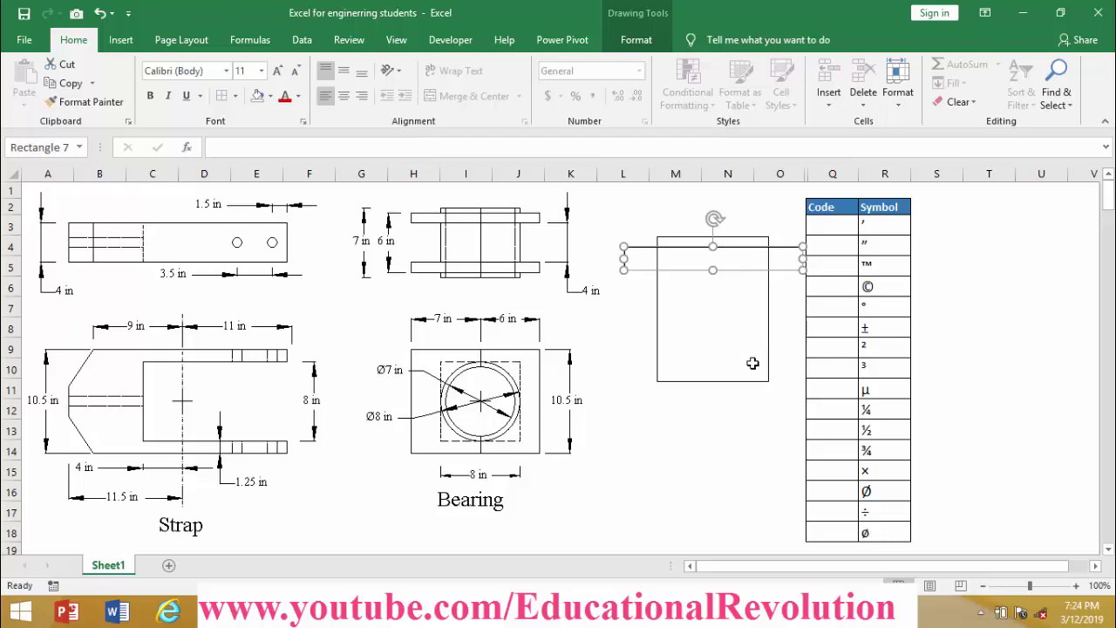
left_click(735, 402)
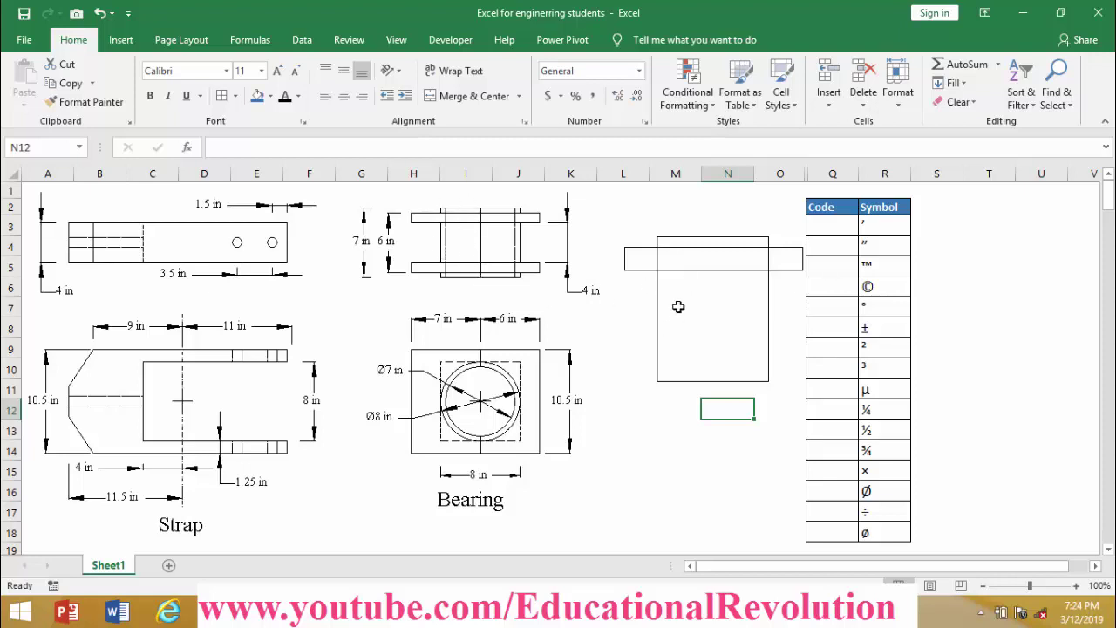
Change the wide bar's fill from white to No Fill, leaving only its outline
left_click(635, 268)
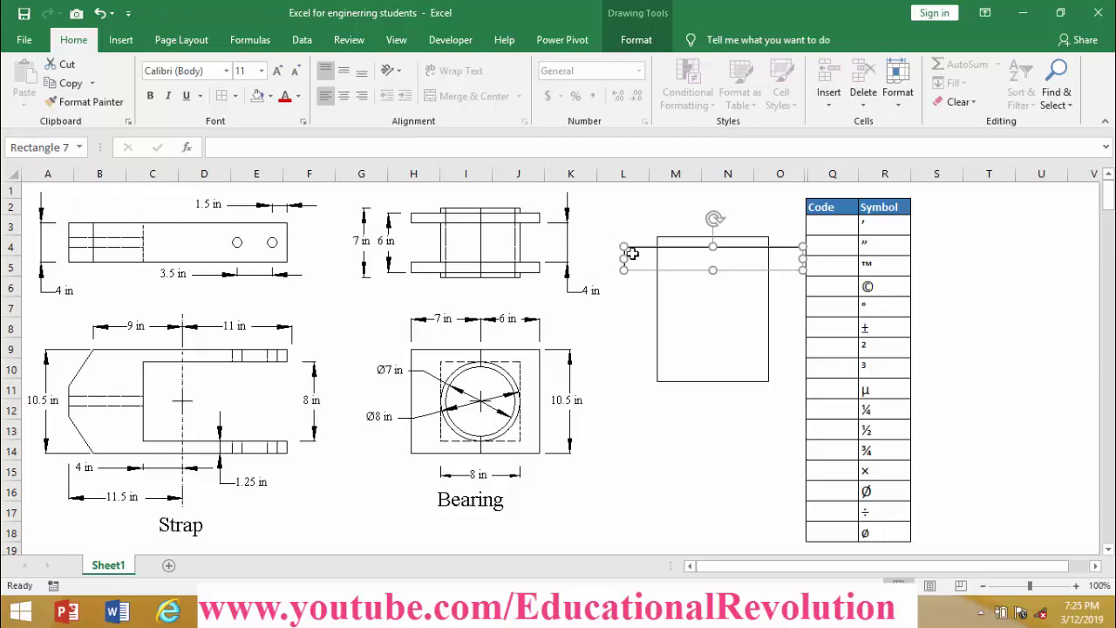
left_click(637, 39)
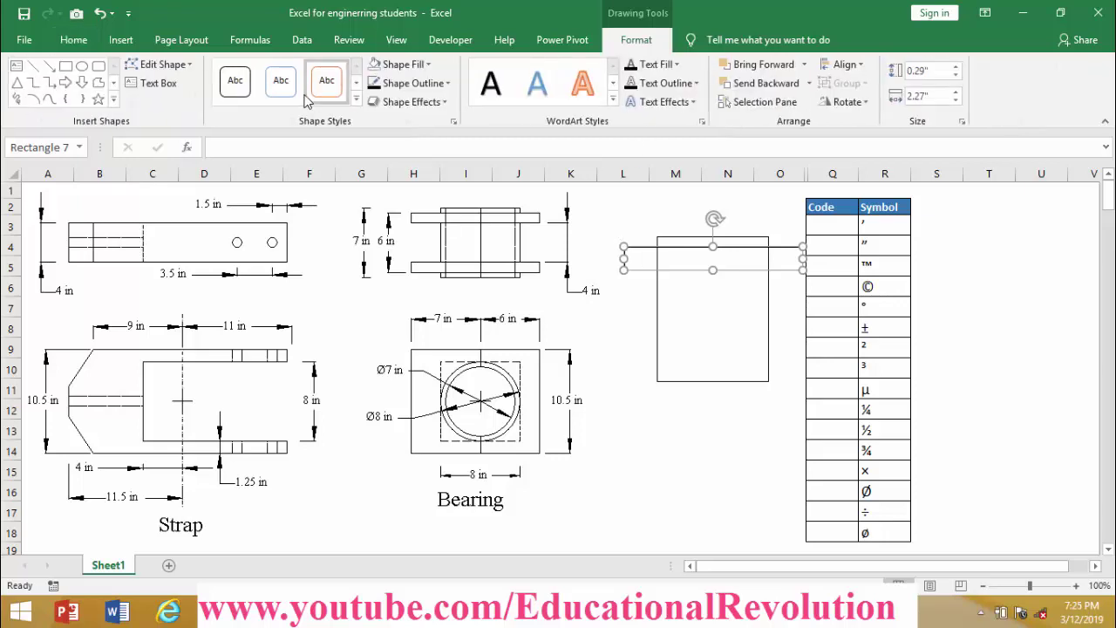
left_click(429, 64)
left_click(378, 87)
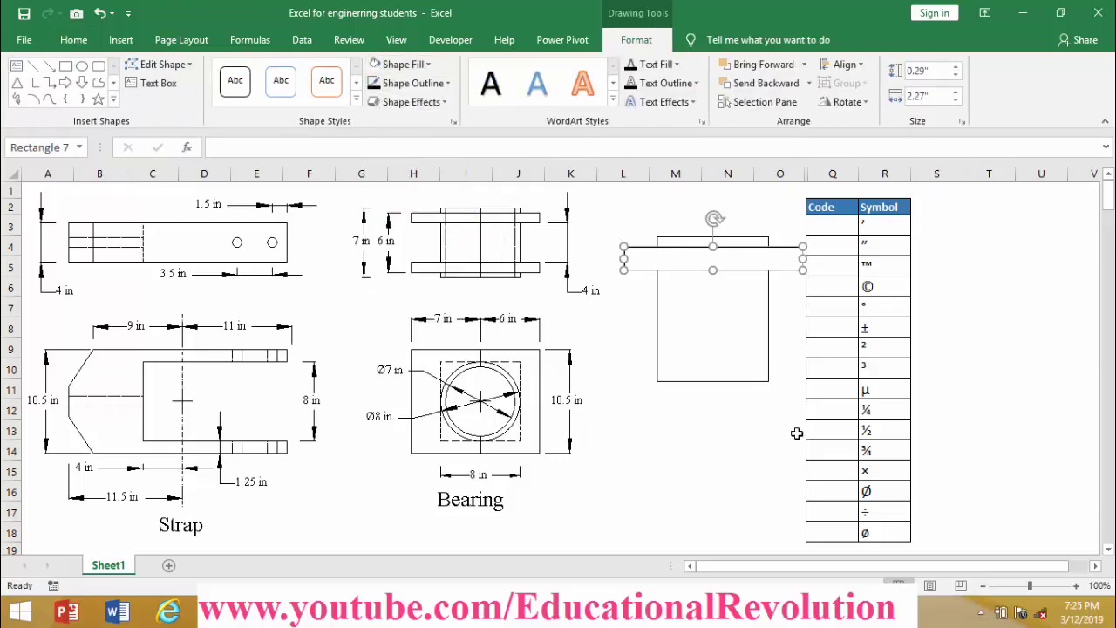
left_click(783, 452)
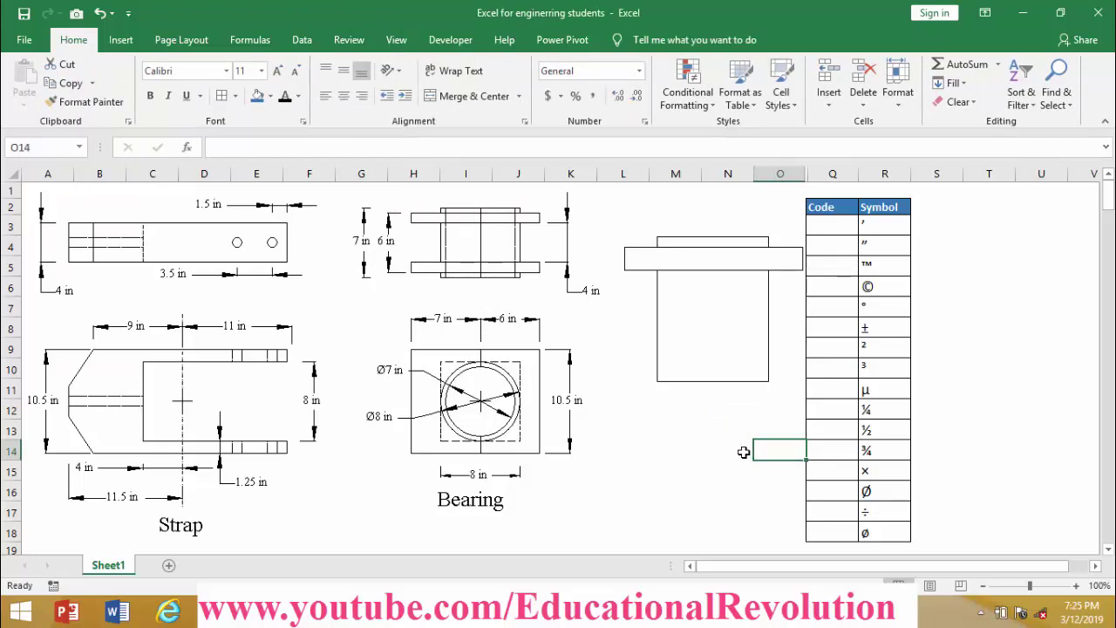
left_click(673, 259)
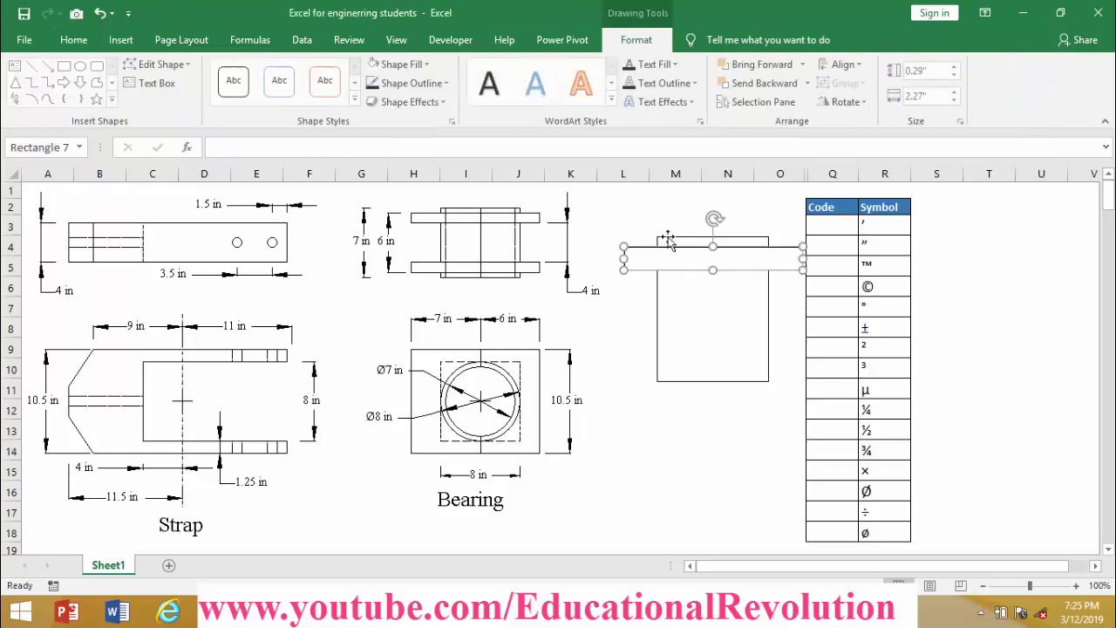
left_click(403, 64)
left_click(408, 233)
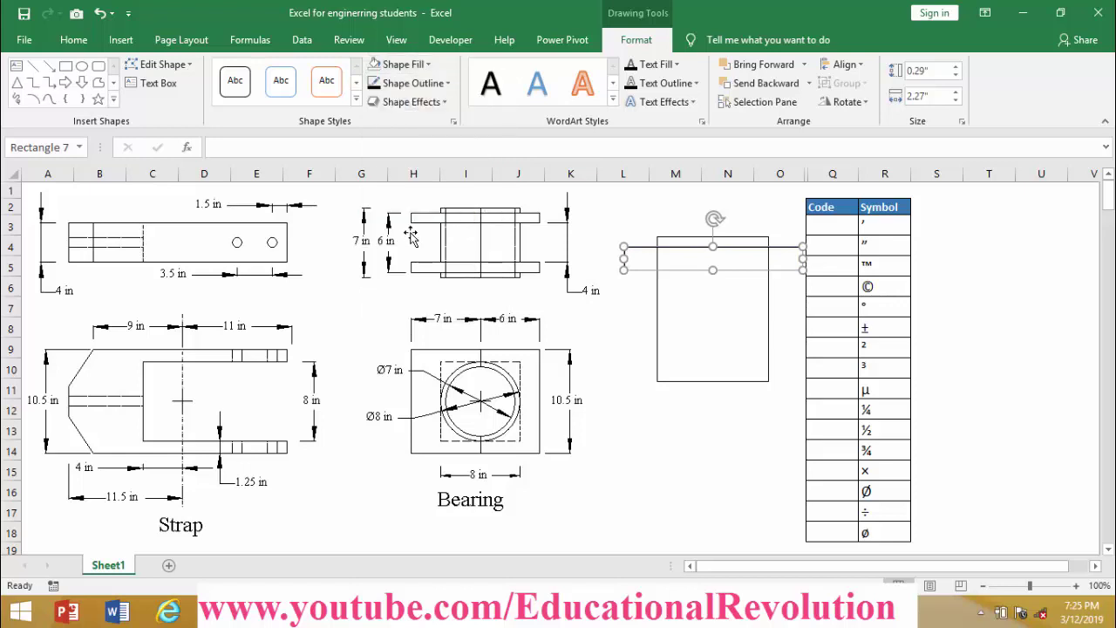
left_click(674, 406)
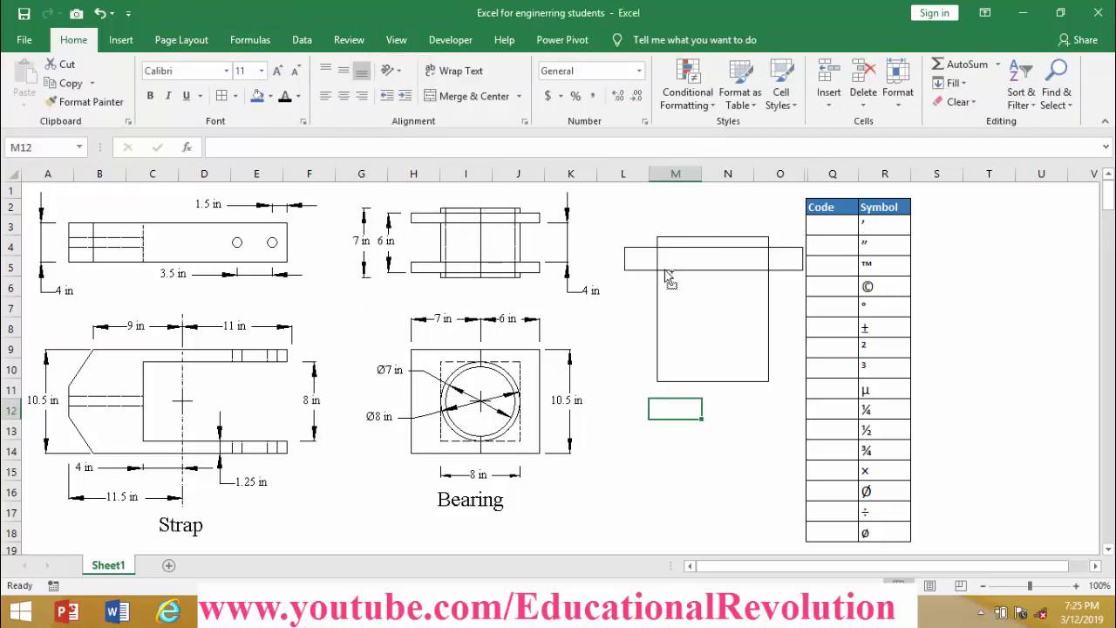
Copy the wide bar and shrink the copy to a 0.18 in square at the box's right edge
left_click_drag(665, 272, 702, 318)
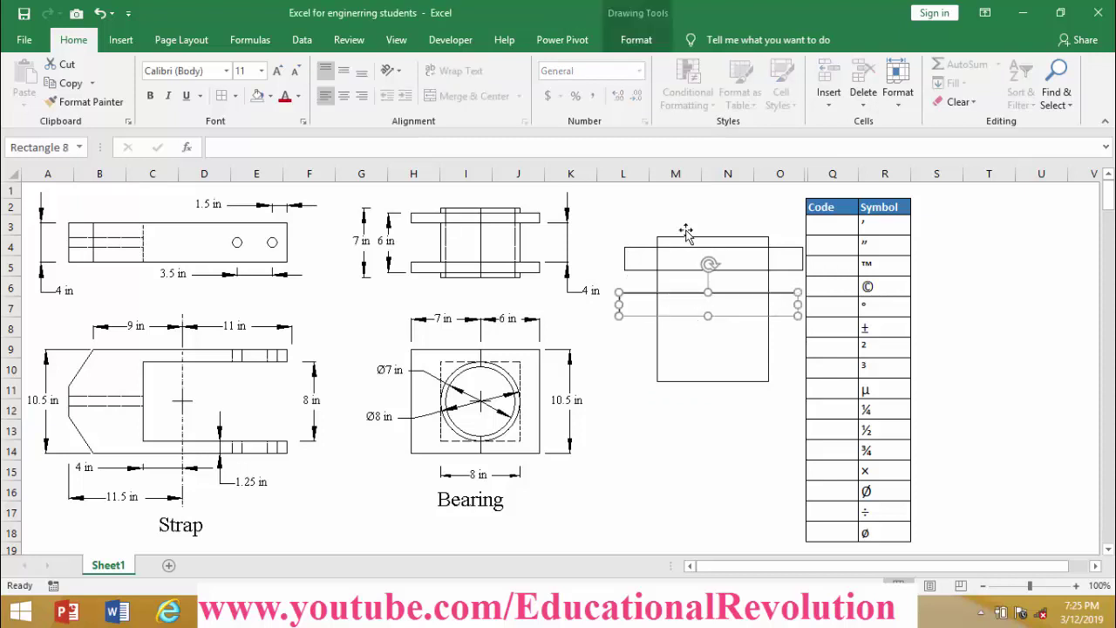
left_click(635, 40)
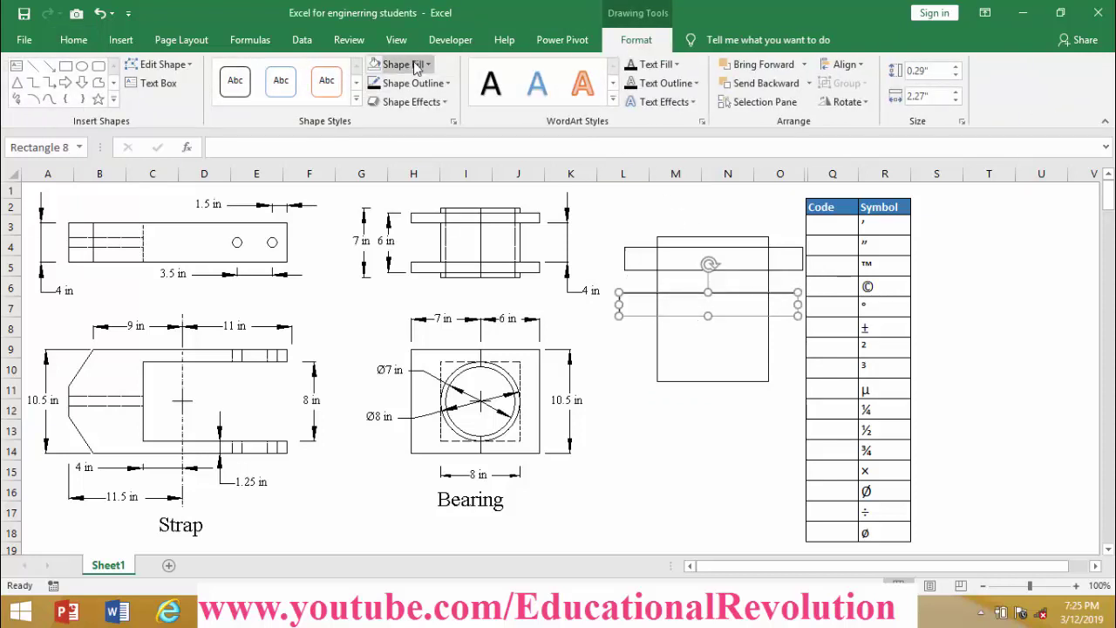
left_click(401, 63)
key("Escape")
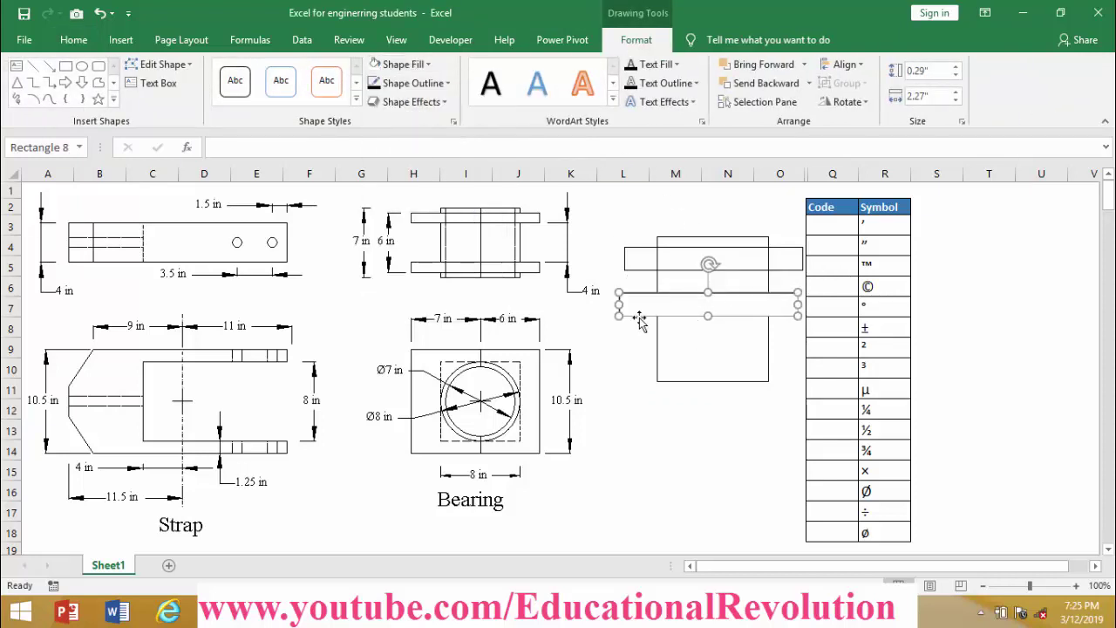
mouse_move(619, 305)
left_mouse_down()
mouse_move(794, 305)
mouse_move(768, 258)
left_mouse_up()
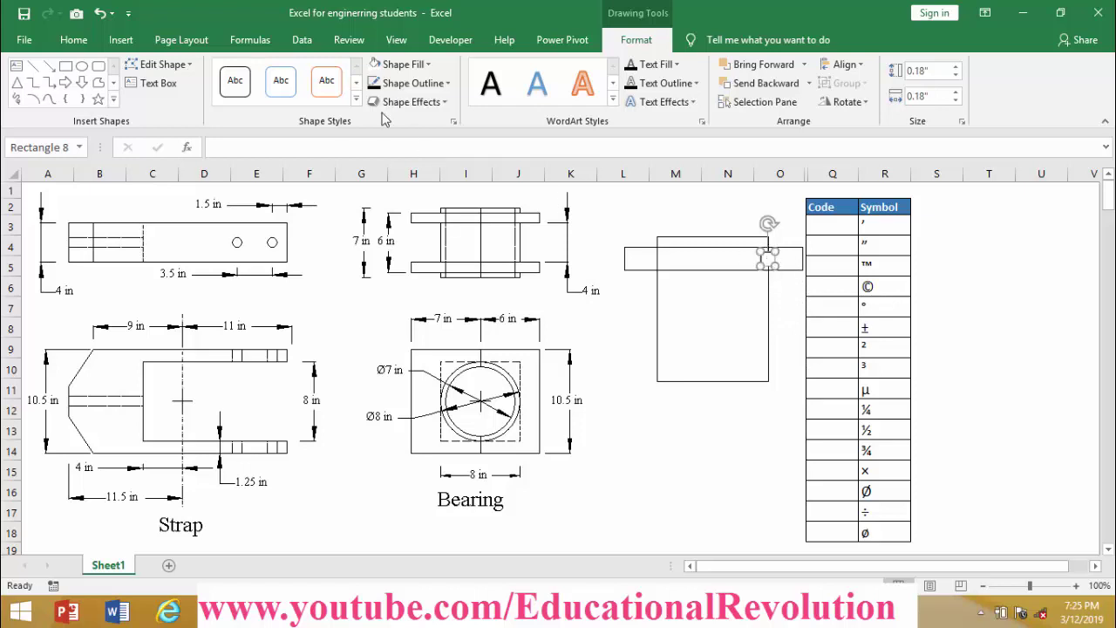
Recolour the small square's outline
left_click(425, 67)
left_click(428, 69)
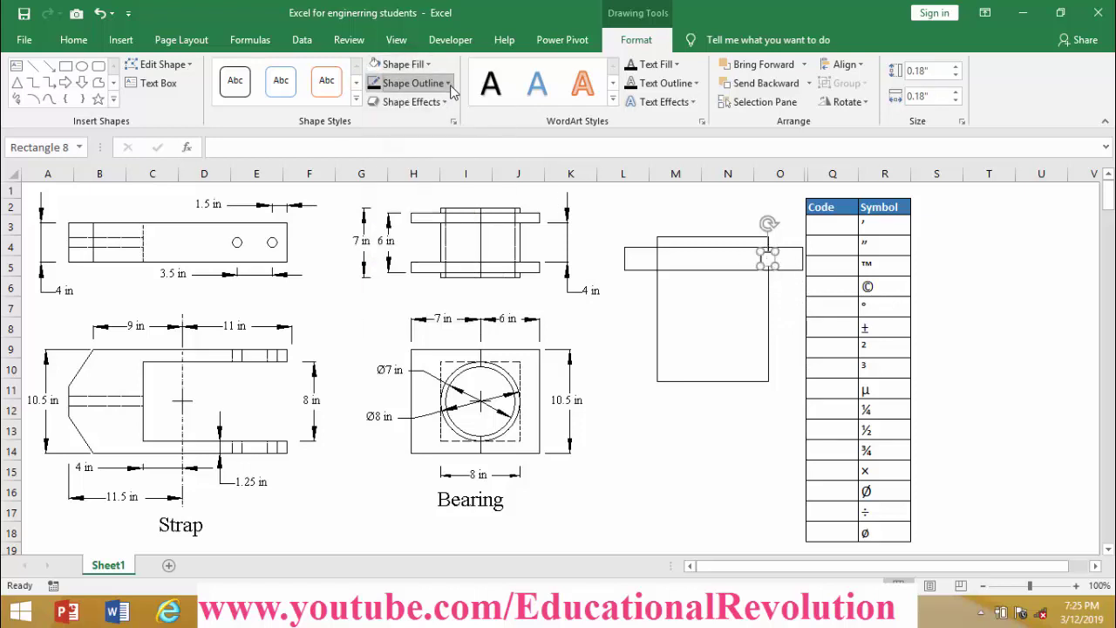
left_click(418, 83)
left_click(381, 142)
left_click(789, 357)
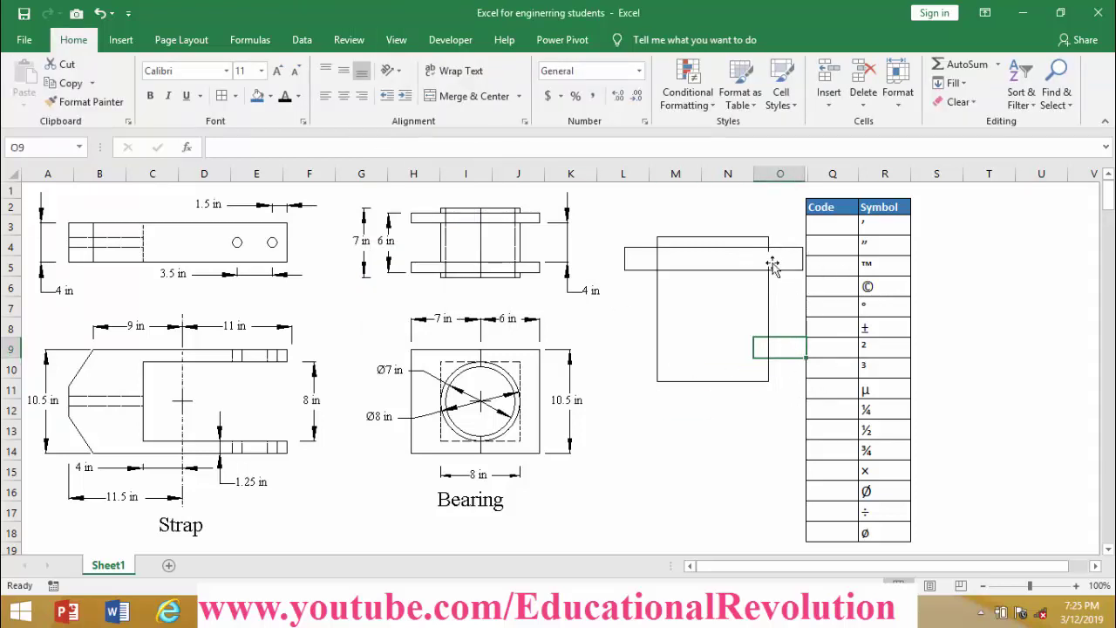
left_click(781, 312)
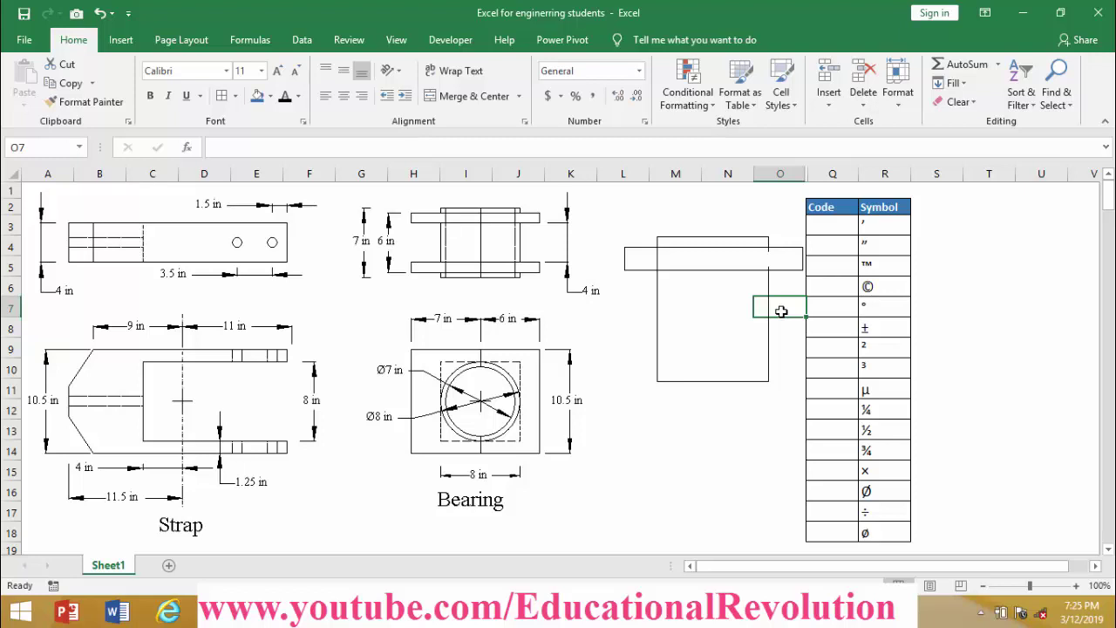
left_click(871, 349)
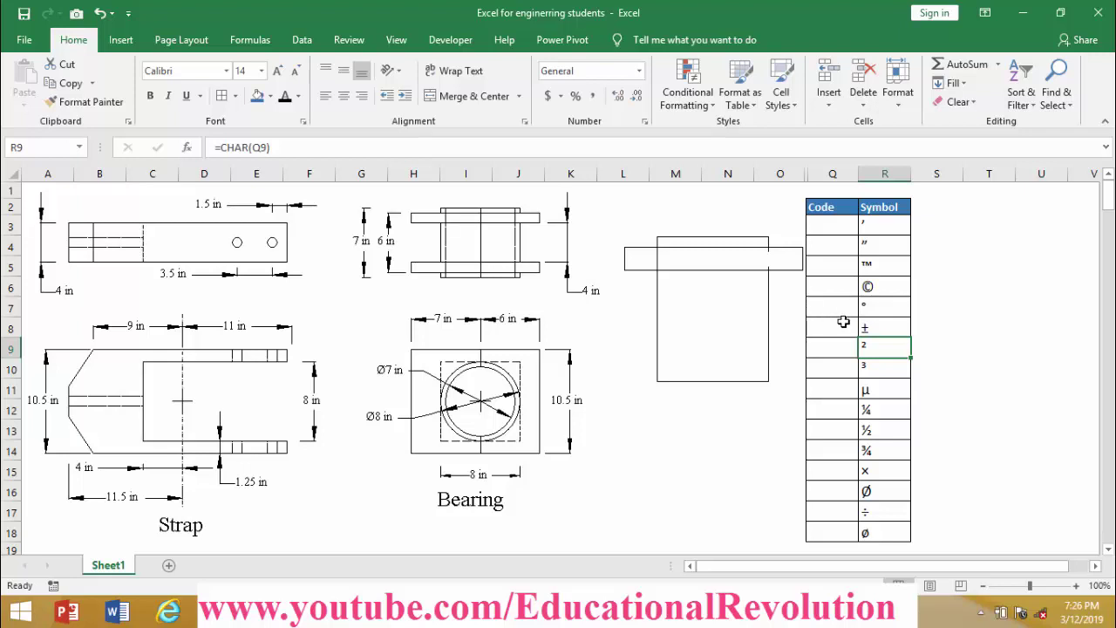
Set the font colour of Q3:Q18 to black to show codes 0146 through 0248
mouse_move(845, 225)
left_mouse_down()
mouse_move(801, 460)
mouse_move(803, 532)
left_mouse_up()
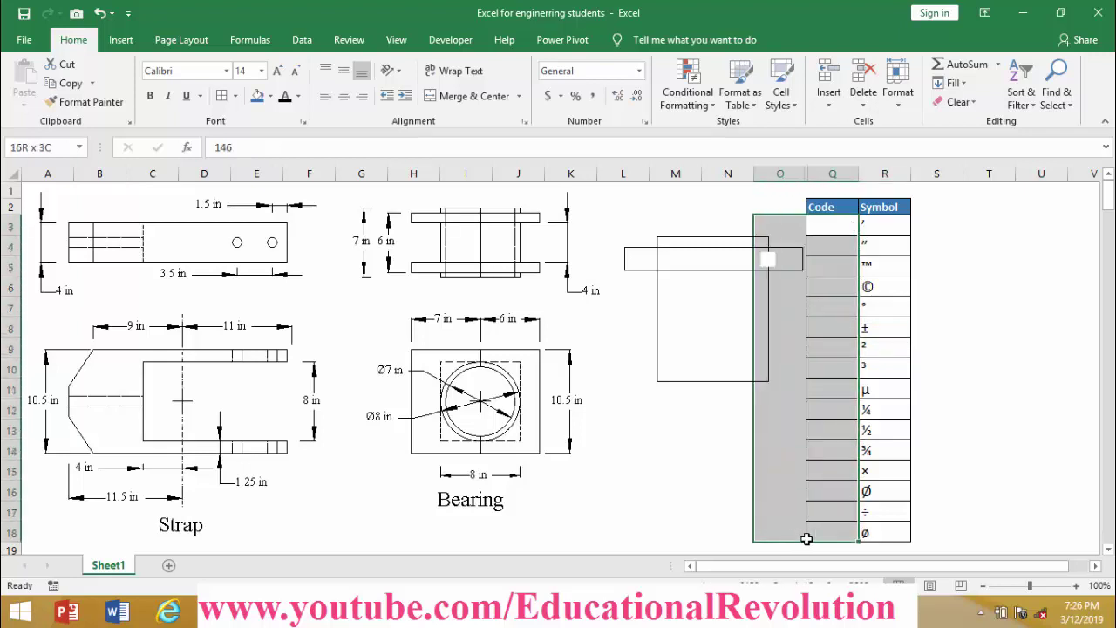
left_click(284, 97)
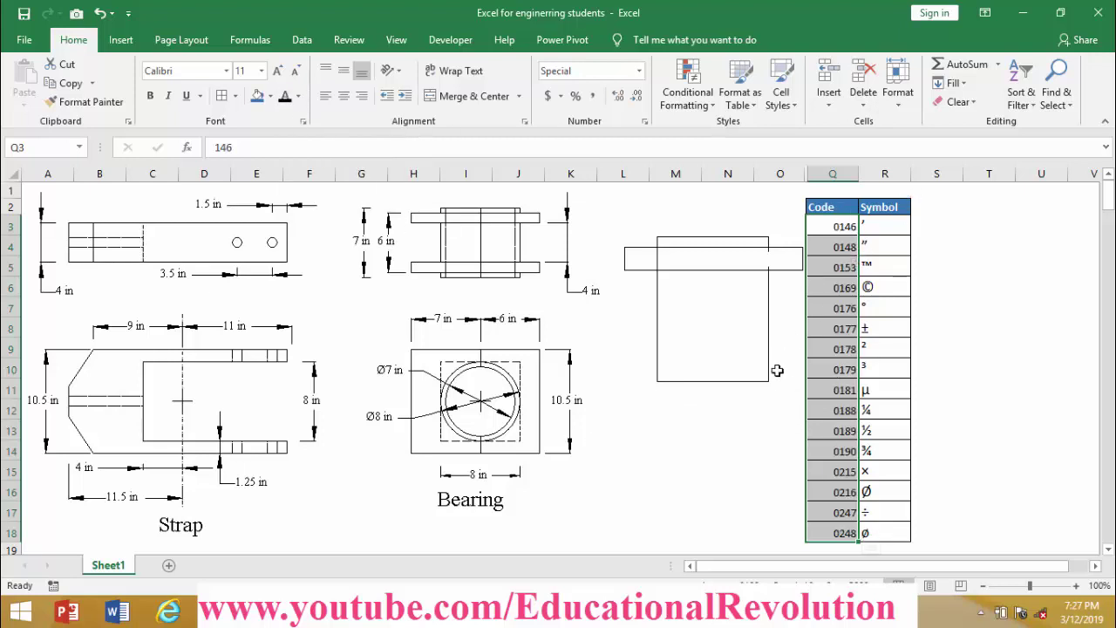
left_click(953, 411)
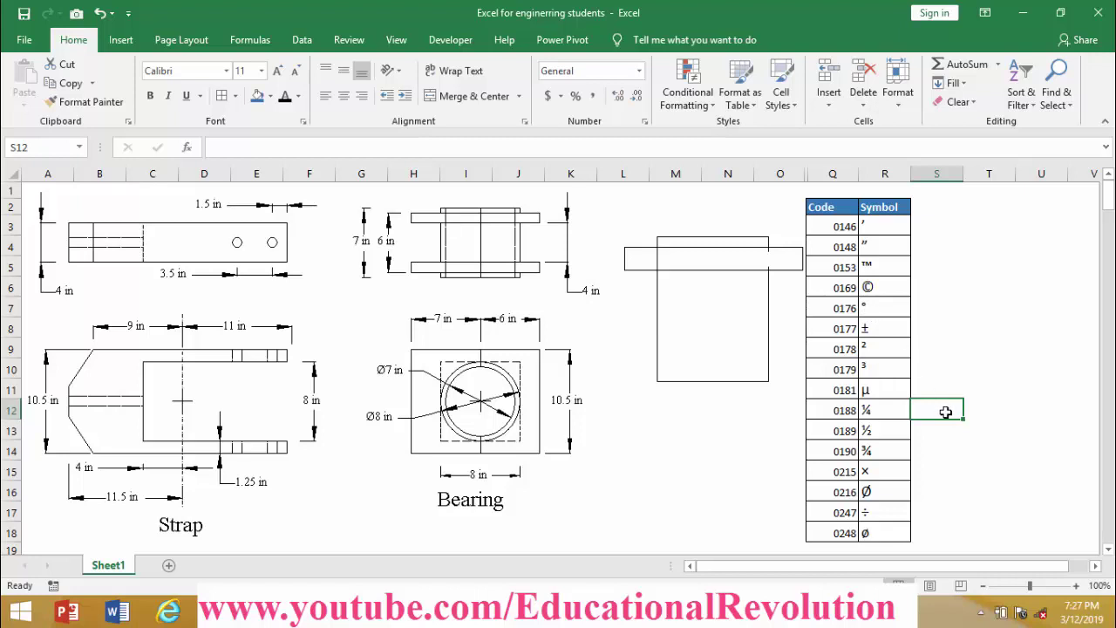
left_click(966, 349)
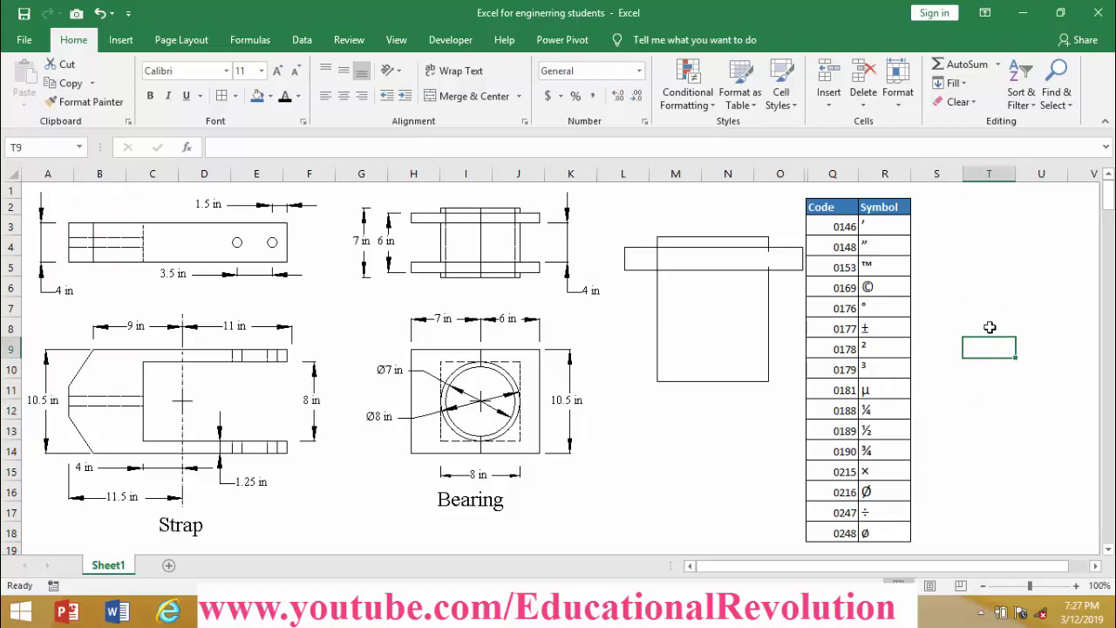